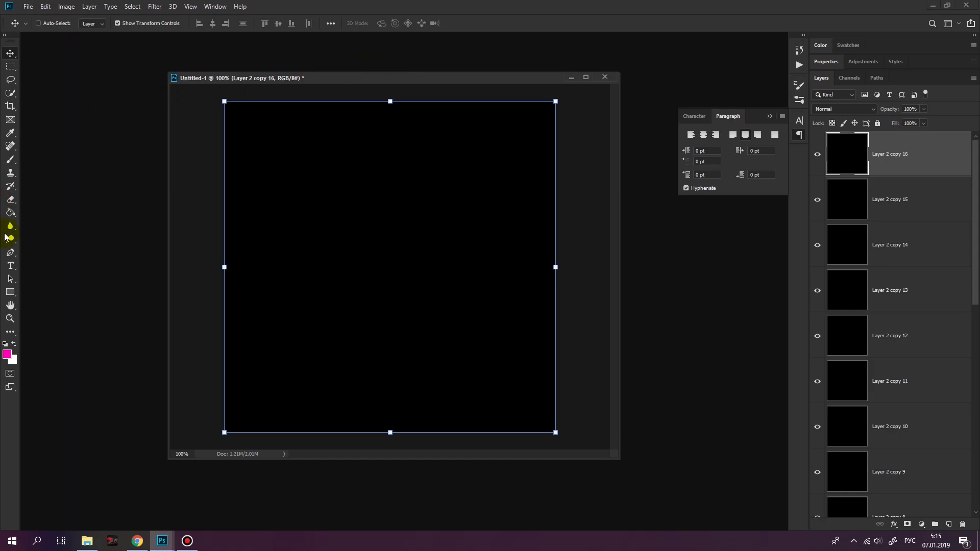
Switch between Brush and Move tools, then add an empty Layer 3 above Layer 2 copy 16
{"action": "left_click", "coordinate": [10, 160]}
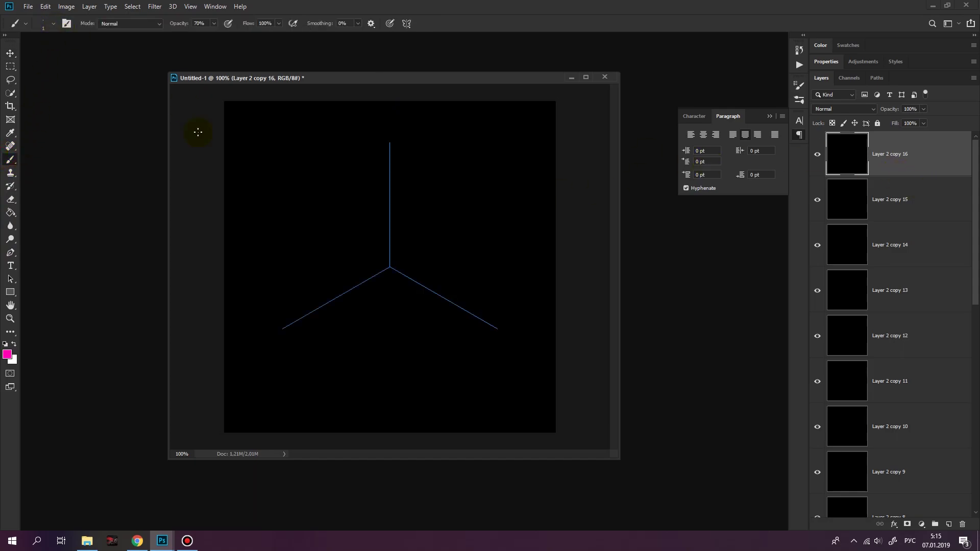
{"action": "left_click", "coordinate": [10, 53]}
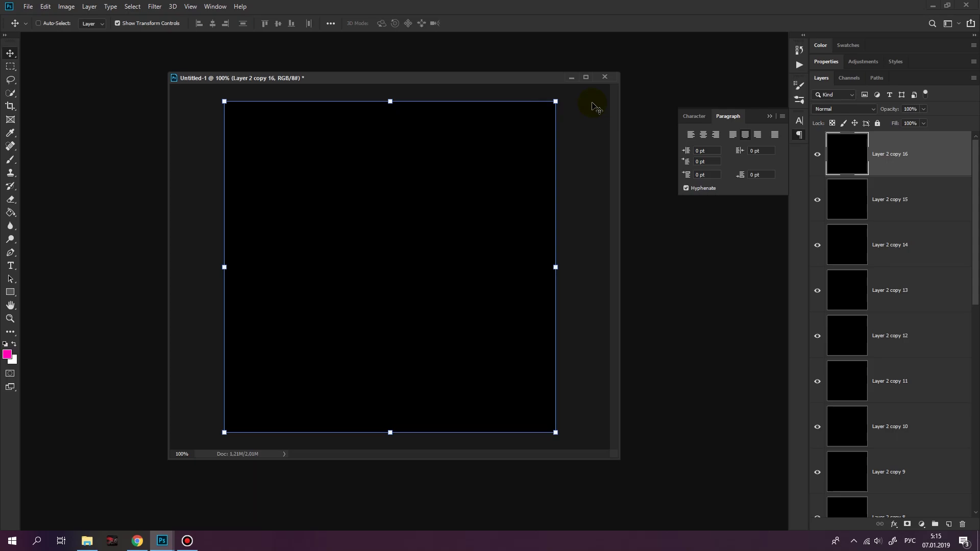
{"action": "left_click", "coordinate": [948, 524]}
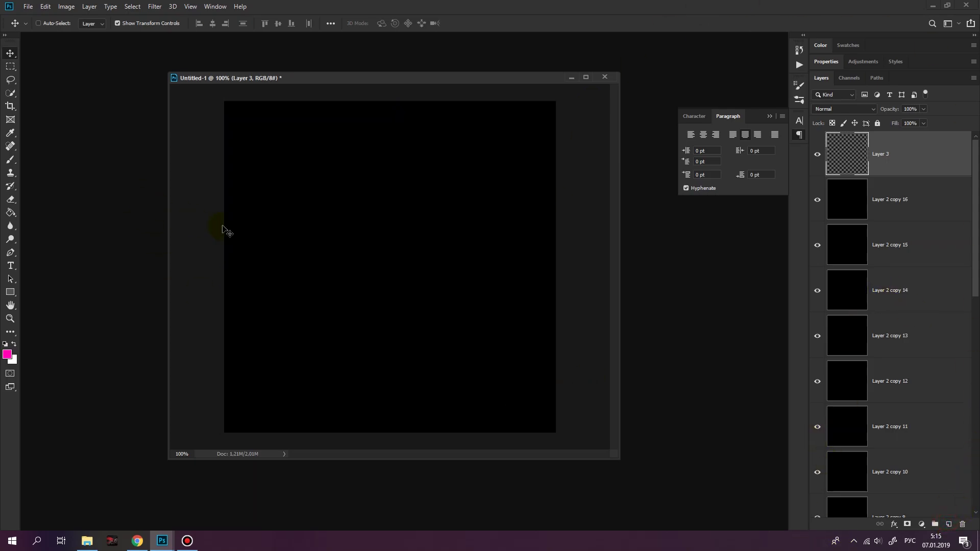
With the Brush tool, reuse the last vertical symmetry axis and commit it
{"action": "left_click", "coordinate": [10, 160]}
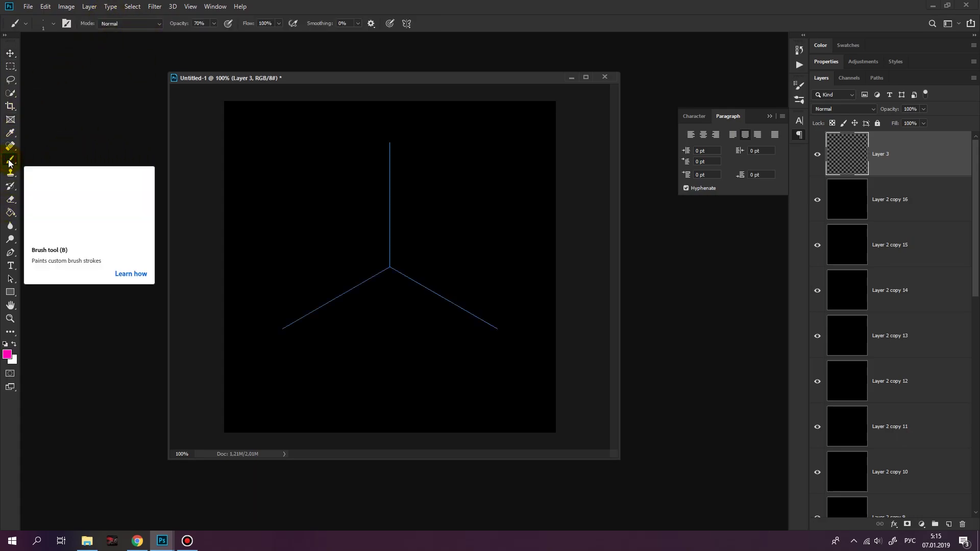
{"action": "left_click", "coordinate": [405, 24]}
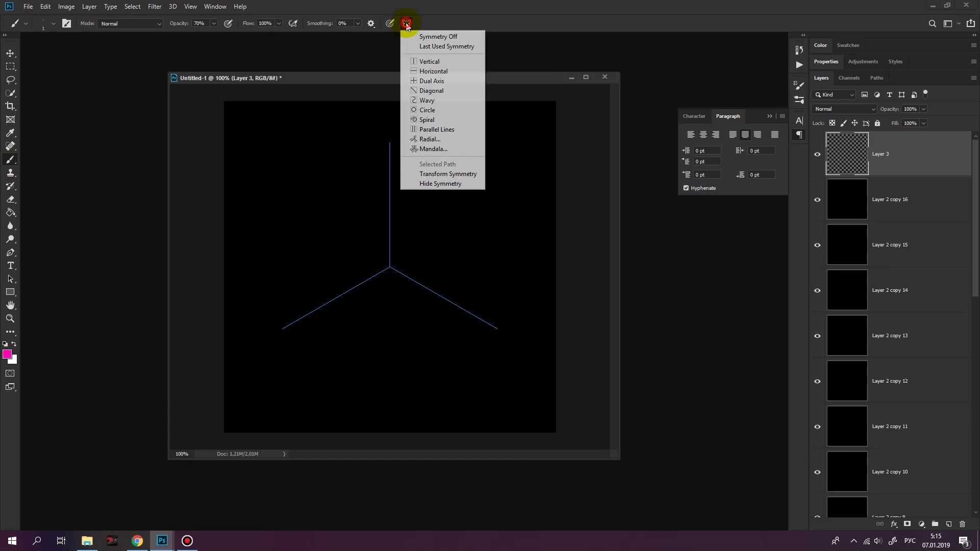
{"action": "left_click", "coordinate": [466, 62]}
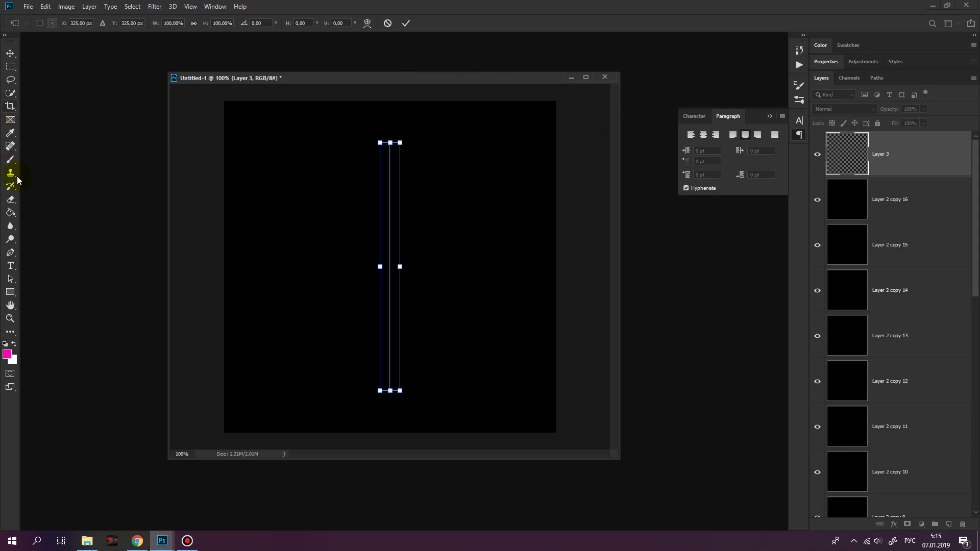
{"action": "left_click", "coordinate": [10, 159]}
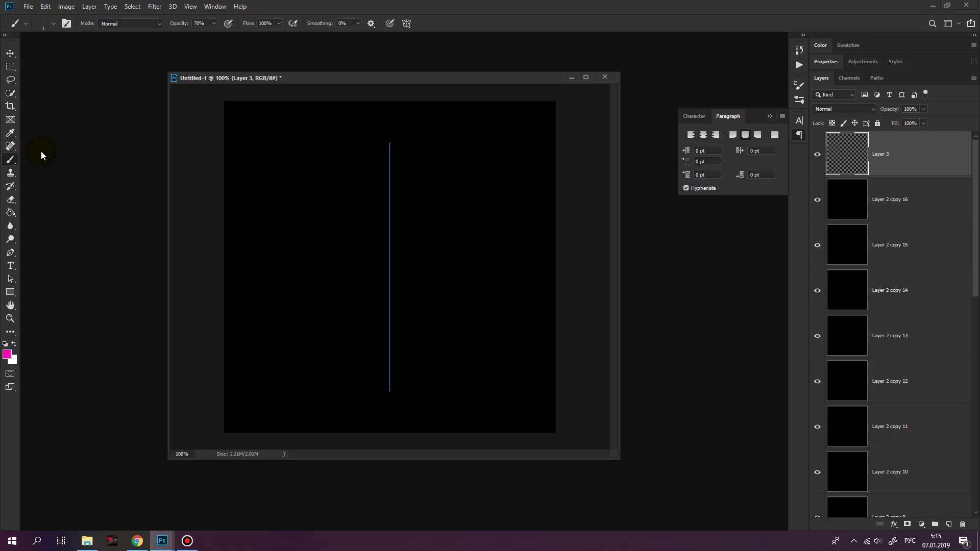
Paint mirrored pink zigzag lace strokes, hide Layer 3, and select Layer 2 copy 16
{"action": "left_click_drag", "start_coordinate": [389, 156], "coordinate": [401, 265]}
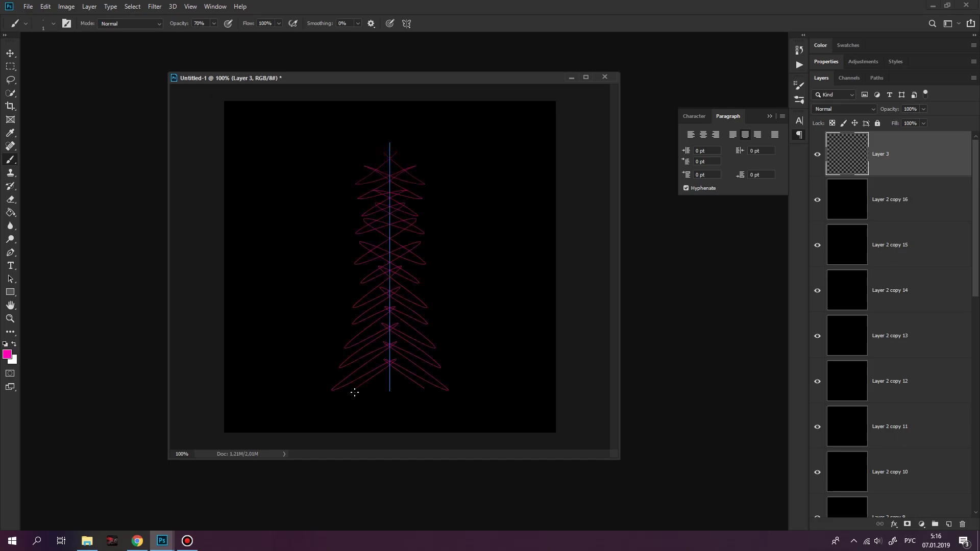
{"action": "mouse_move", "coordinate": [401, 266]}
{"action": "left_mouse_down"}
{"action": "mouse_move", "coordinate": [369, 292]}
{"action": "mouse_move", "coordinate": [380, 132]}
{"action": "left_mouse_up"}
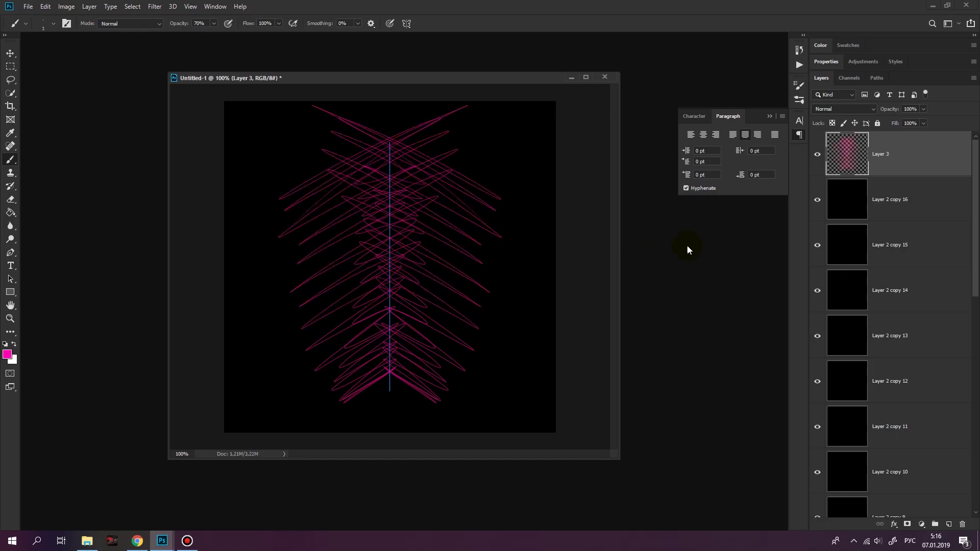
{"action": "left_click", "coordinate": [817, 154]}
{"action": "left_click", "coordinate": [936, 218]}
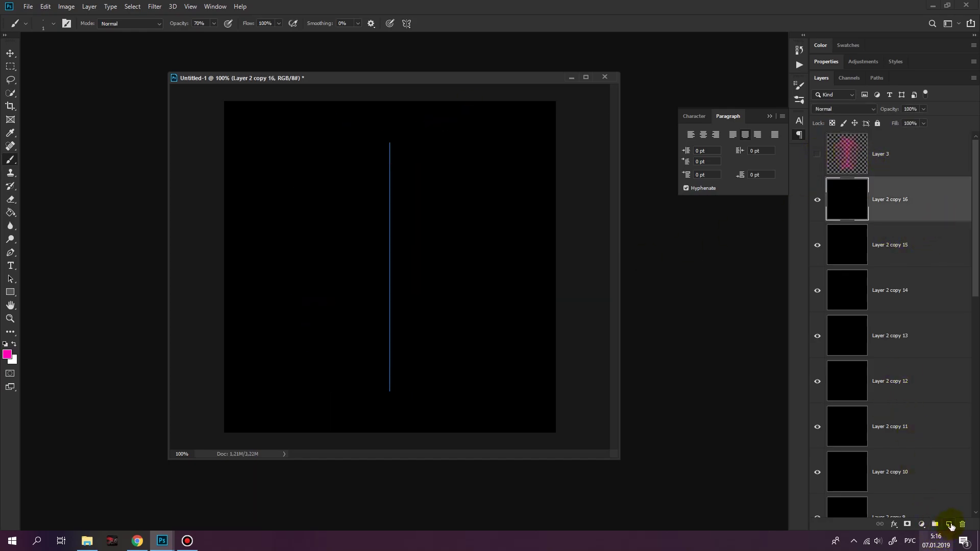
Add Layer 4 and apply Mandala symmetry with 5 segments
{"action": "left_click", "coordinate": [949, 524]}
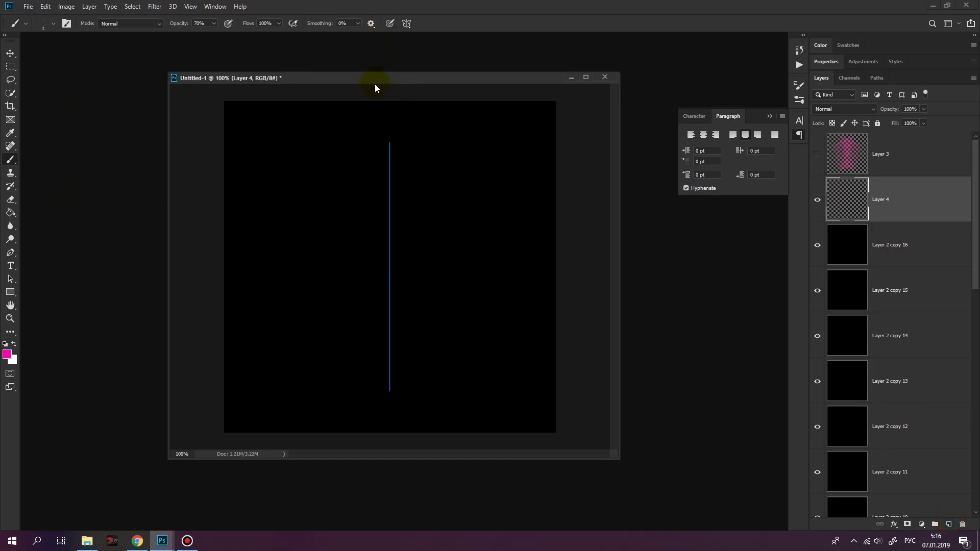
{"action": "left_click", "coordinate": [408, 24]}
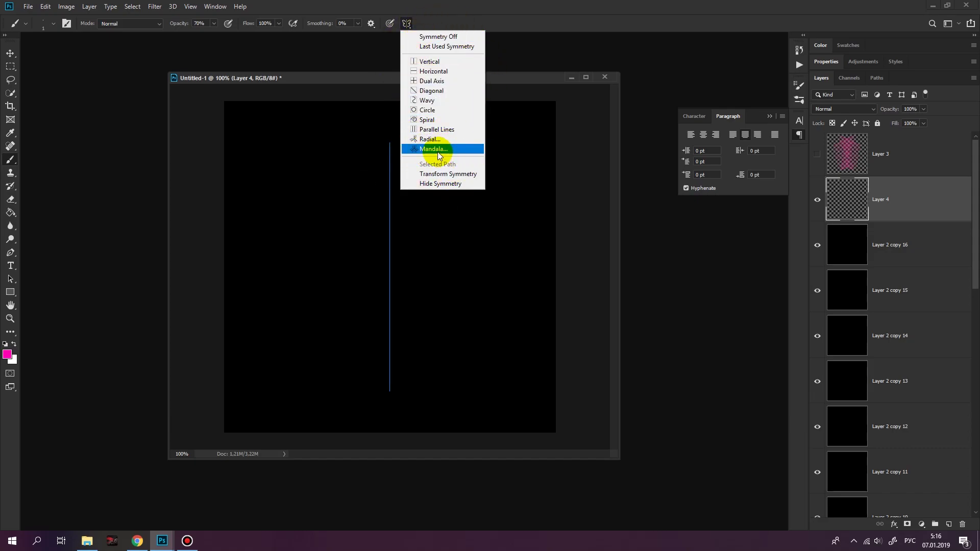
{"action": "left_click", "coordinate": [465, 150]}
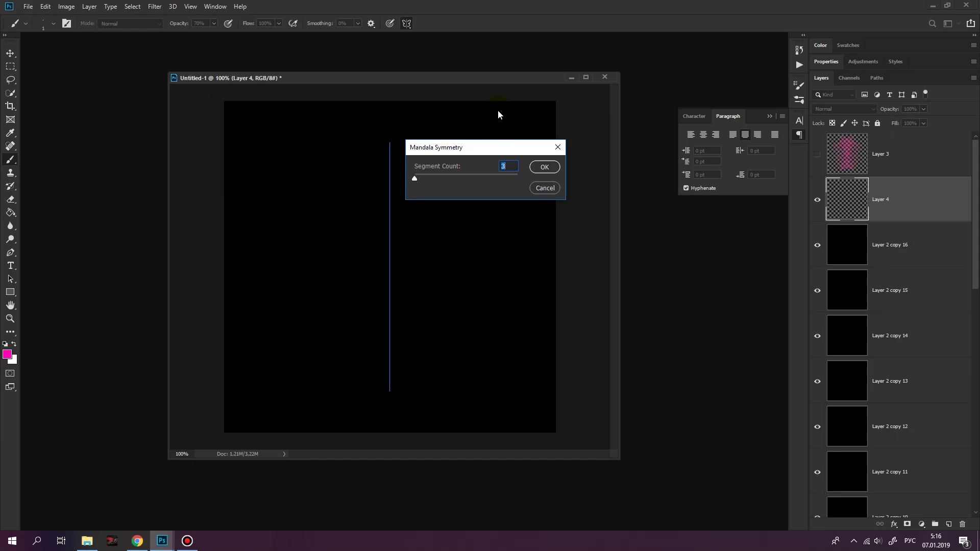
{"action": "left_click_drag", "start_coordinate": [454, 179], "coordinate": [496, 179]}
{"action": "key", "text": "Return"}
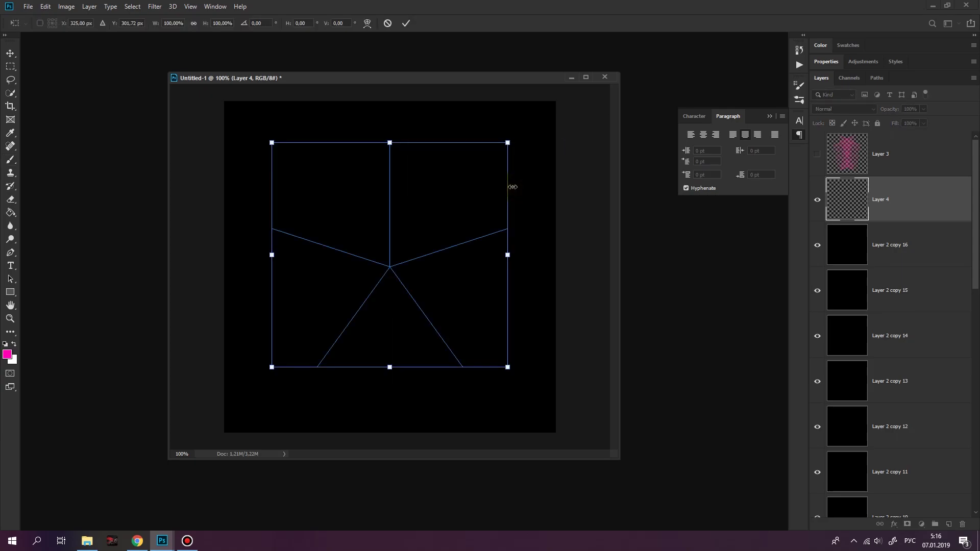
{"action": "left_click", "coordinate": [16, 347]}
Commit the mandala guide and set the foreground colour to white
{"action": "key", "text": "Return"}
{"action": "key", "text": "i"}
{"action": "left_click", "coordinate": [7, 354]}
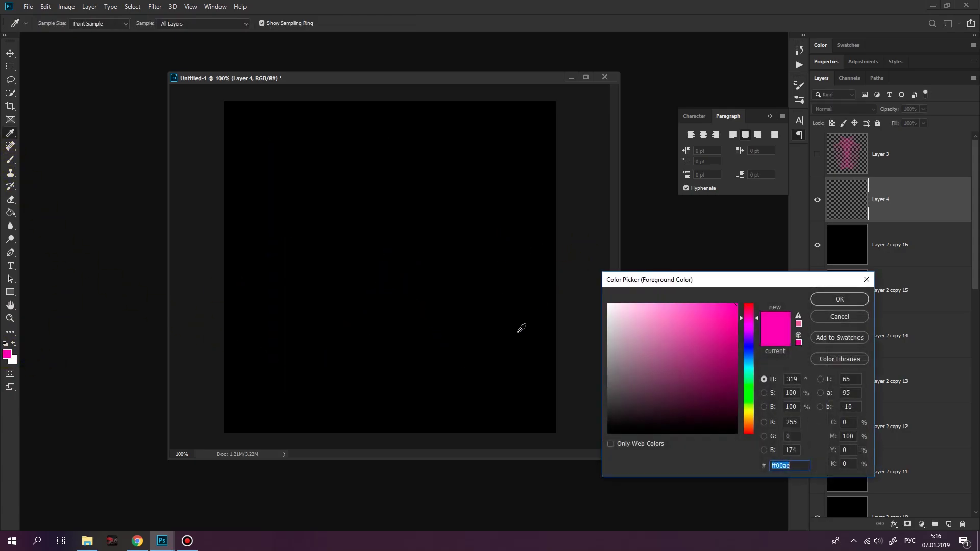
{"action": "left_click", "coordinate": [641, 340]}
{"action": "left_click", "coordinate": [839, 299]}
{"action": "key", "text": "b"}
{"action": "left_click", "coordinate": [711, 174]}
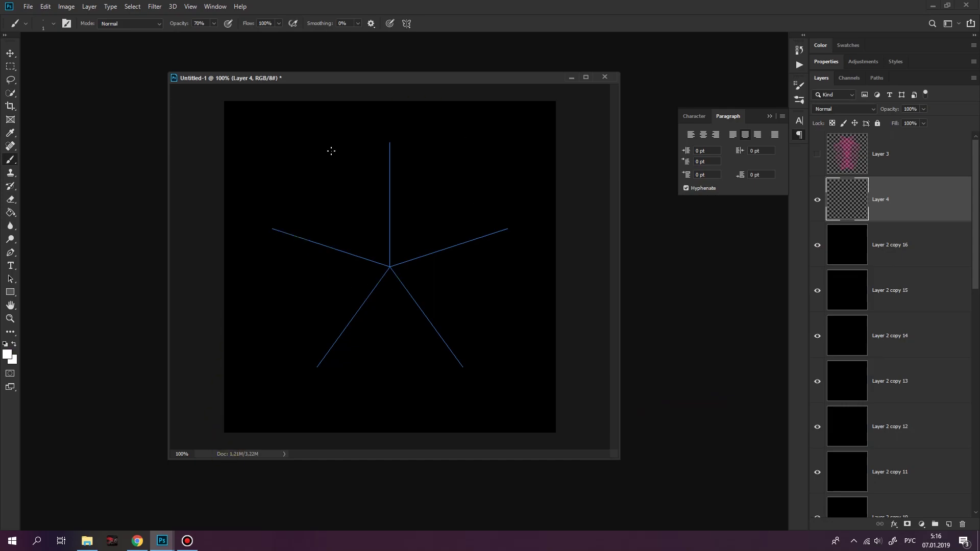
Paint white curls, radial strokes, zigzags and sweeping curves around the five arms
{"action": "left_click_drag", "start_coordinate": [280, 306], "coordinate": [277, 292]}
{"action": "left_click_drag", "start_coordinate": [390, 265], "coordinate": [437, 230]}
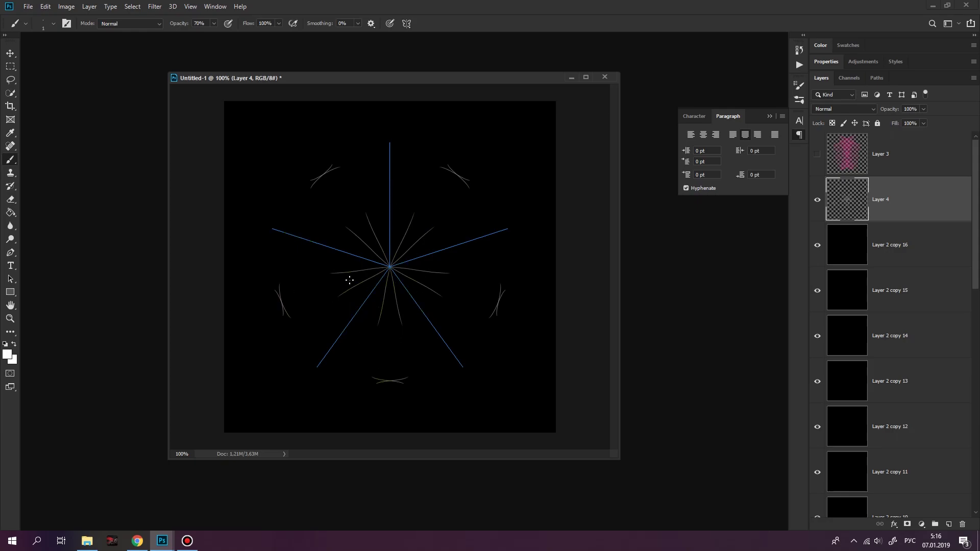
{"action": "left_click_drag", "start_coordinate": [361, 226], "coordinate": [384, 268]}
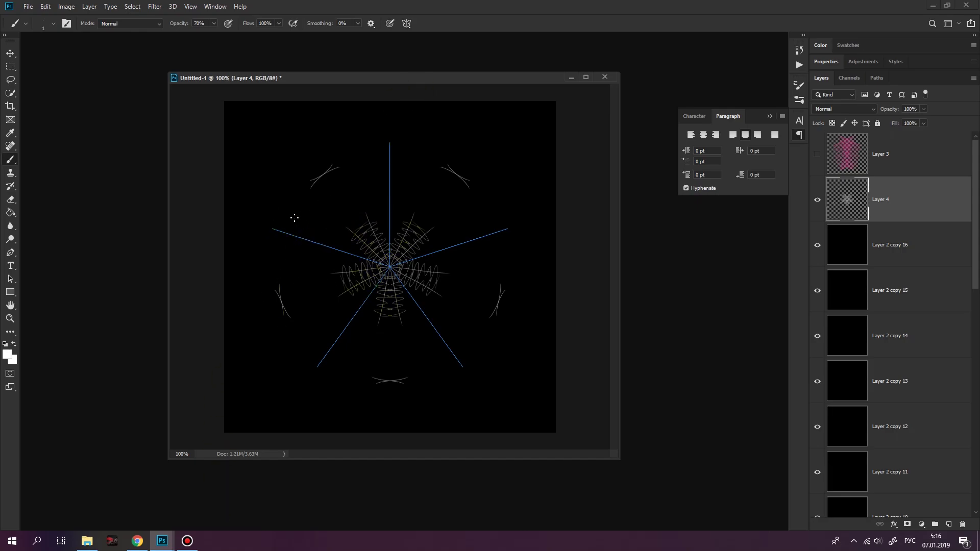
{"action": "mouse_move", "coordinate": [274, 229]}
{"action": "left_mouse_down"}
{"action": "mouse_move", "coordinate": [278, 261]}
{"action": "mouse_move", "coordinate": [321, 249]}
{"action": "left_mouse_up"}
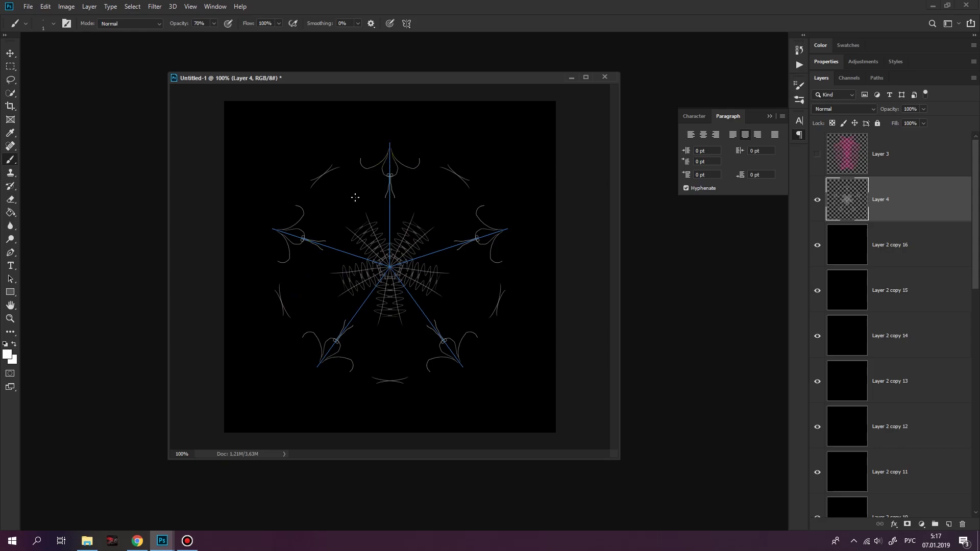
{"action": "mouse_move", "coordinate": [331, 209]}
{"action": "left_mouse_down"}
{"action": "mouse_move", "coordinate": [372, 461]}
{"action": "mouse_move", "coordinate": [465, 403]}
{"action": "left_mouse_up"}
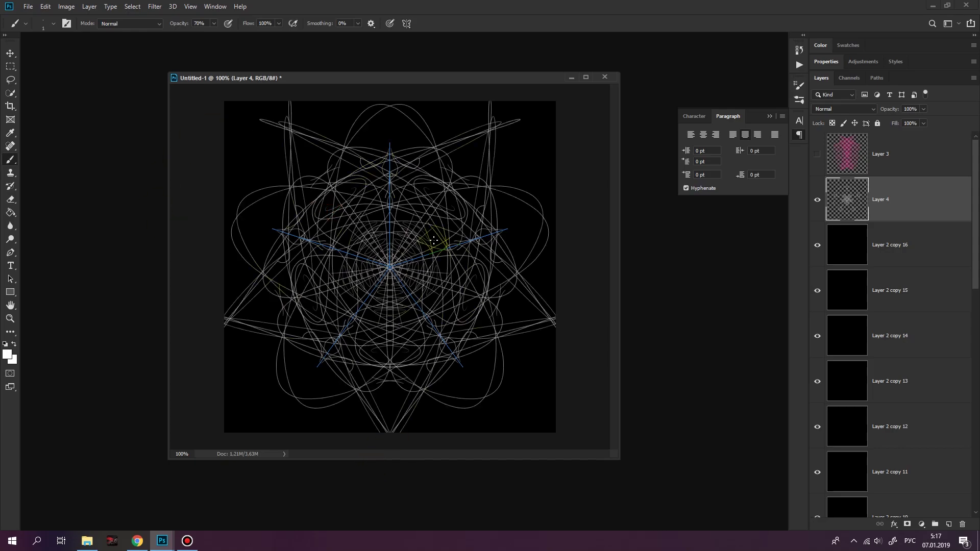
Hide Layer 4, add Layer 5, and choose the 2258 smoke normal brush
{"action": "left_click", "coordinate": [816, 200]}
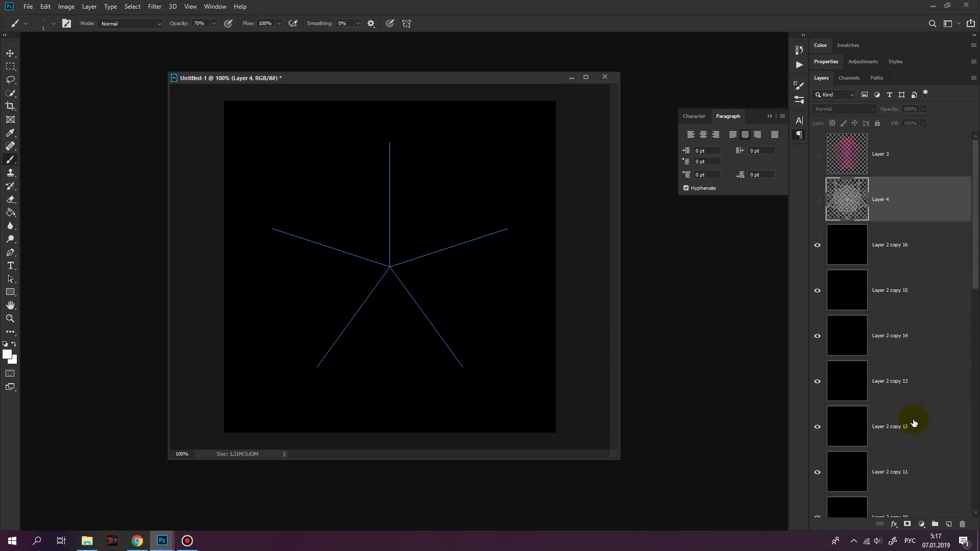
{"action": "left_click", "coordinate": [949, 524]}
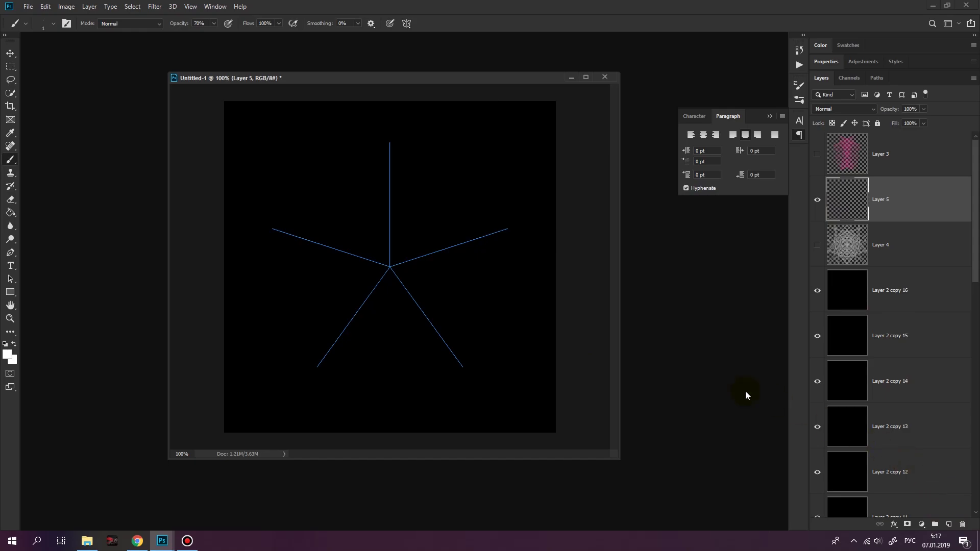
{"action": "left_click", "coordinate": [51, 23]}
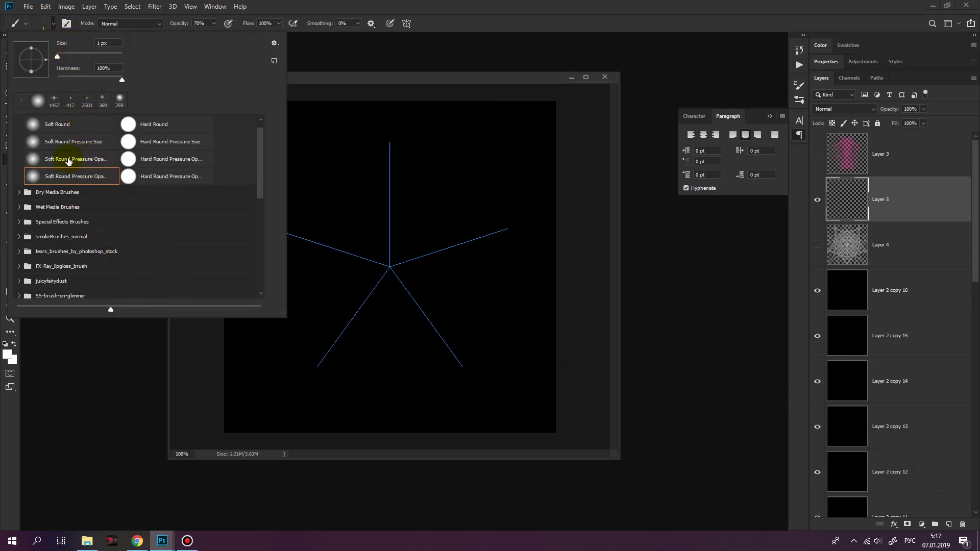
{"action": "left_click_drag", "start_coordinate": [261, 169], "coordinate": [263, 200]}
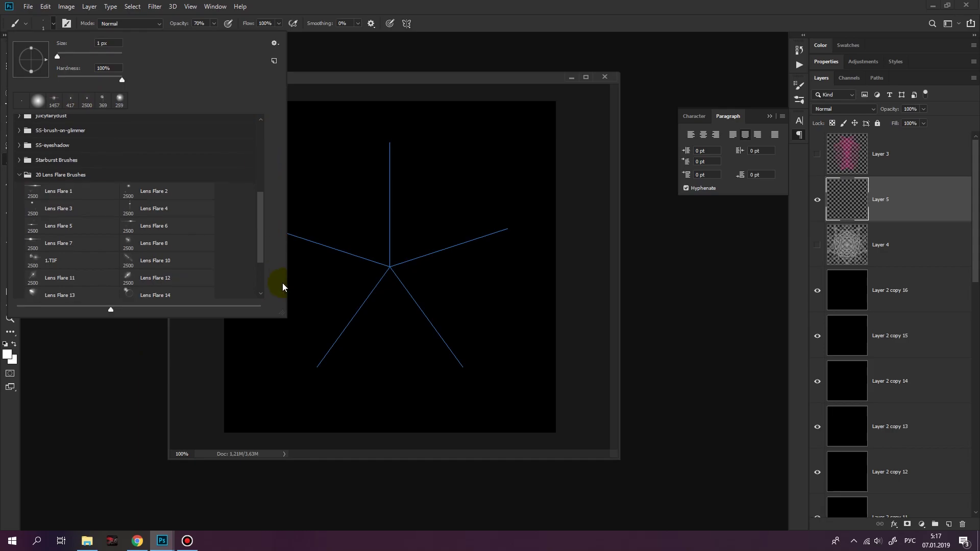
{"action": "scroll", "coordinate": [263, 201], "scroll_direction": "up", "scroll_amount": 2}
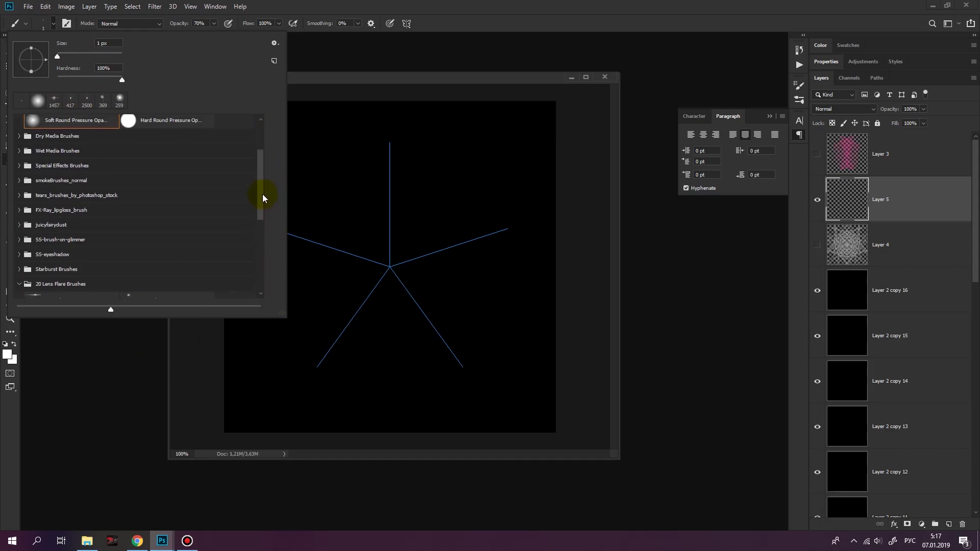
{"action": "left_click", "coordinate": [19, 189]}
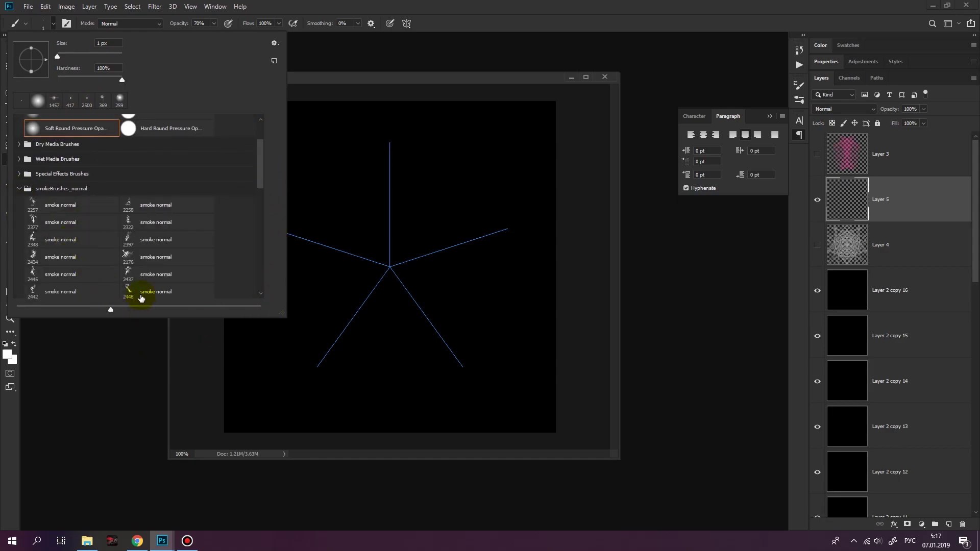
{"action": "left_click", "coordinate": [187, 204]}
Shrink the smoke brush to 80 px and paint a smoky mandala from the star centre
{"action": "left_click_drag", "start_coordinate": [118, 56], "coordinate": [92, 56]}
{"action": "left_click", "coordinate": [388, 267]}
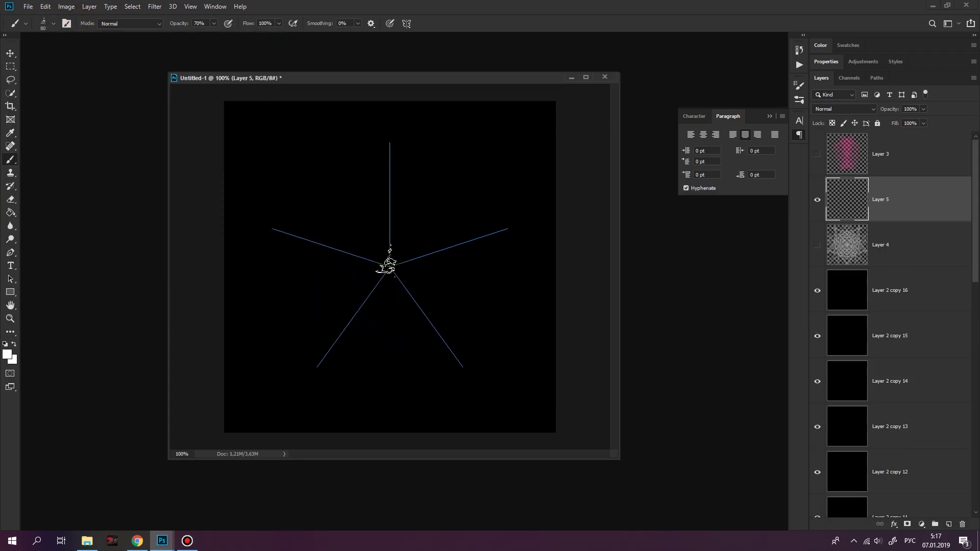
{"action": "left_click", "coordinate": [389, 266]}
{"action": "left_click_drag", "start_coordinate": [369, 259], "coordinate": [448, 152]}
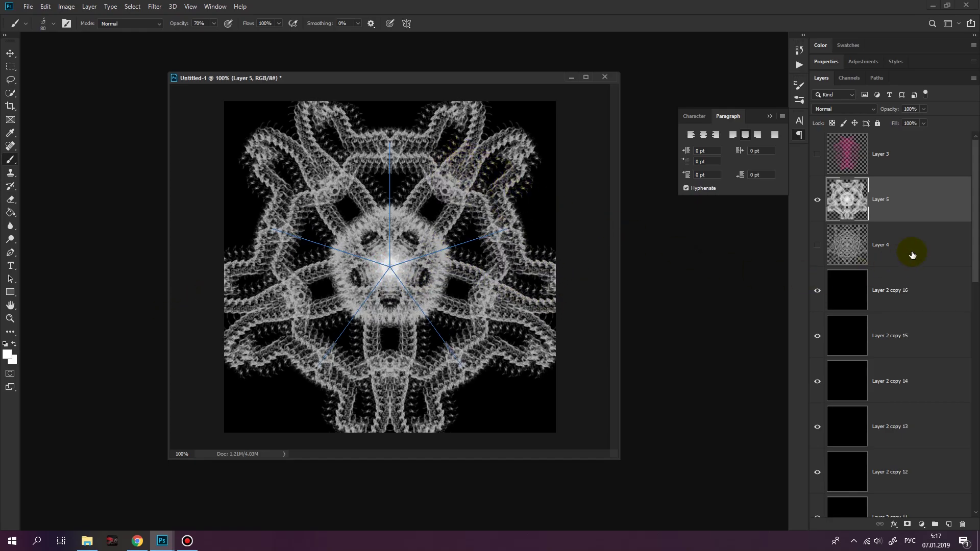
Hide Layer 5, add Layer 6, and lower the brush spacing to 1%
{"action": "left_click", "coordinate": [817, 199]}
{"action": "left_click", "coordinate": [950, 524]}
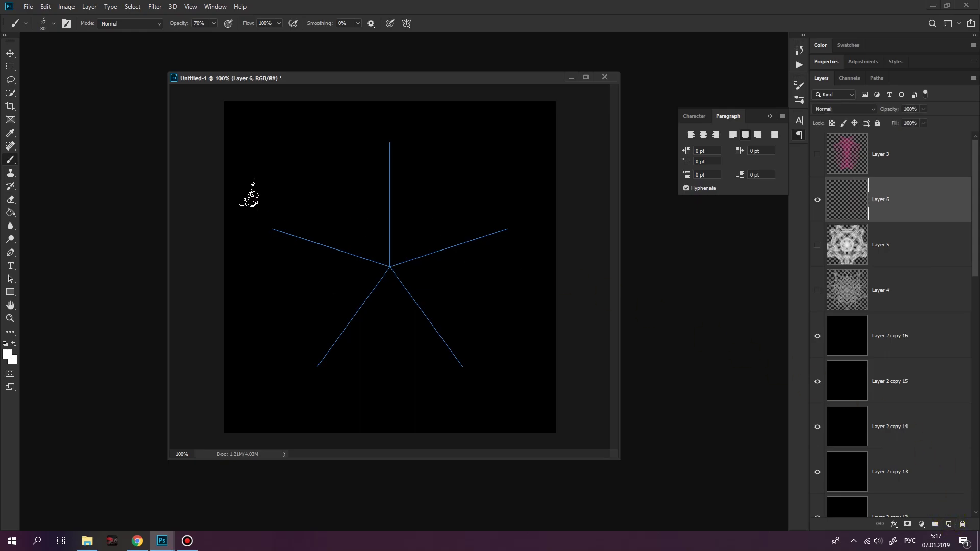
{"action": "left_click", "coordinate": [67, 23]}
{"action": "left_click", "coordinate": [691, 257]}
{"action": "left_click_drag", "start_coordinate": [691, 259], "coordinate": [678, 256]}
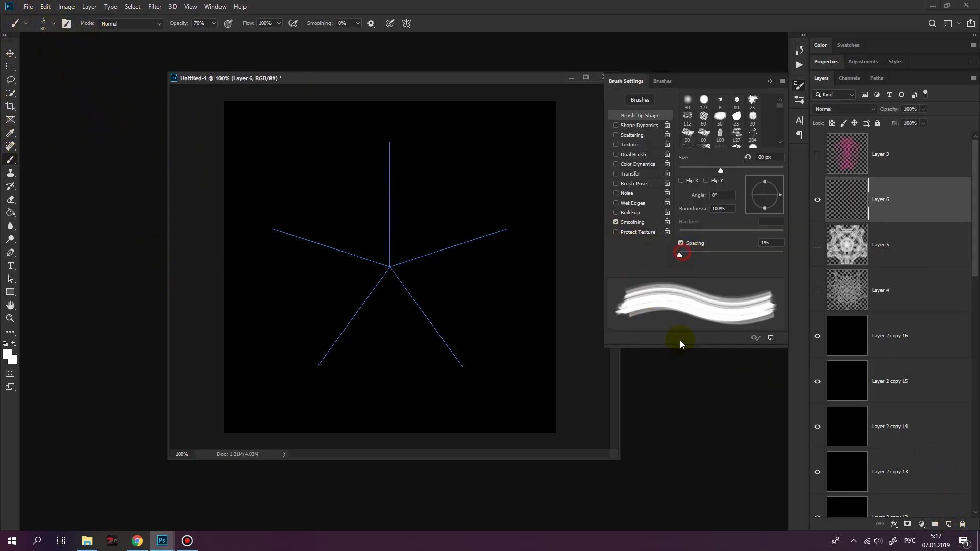
{"action": "left_click", "coordinate": [770, 82]}
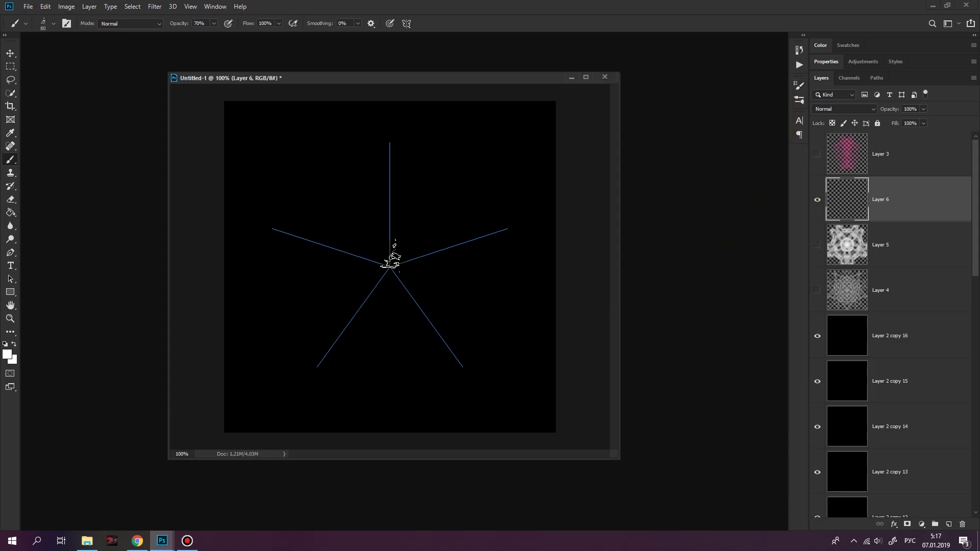
Paint a grey-and-white five-petal flower from the centre with small edge blobs
{"action": "left_click", "coordinate": [389, 266]}
{"action": "mouse_move", "coordinate": [377, 227]}
{"action": "left_mouse_down"}
{"action": "mouse_move", "coordinate": [302, 171]}
{"action": "mouse_move", "coordinate": [322, 157]}
{"action": "mouse_move", "coordinate": [404, 218]}
{"action": "mouse_move", "coordinate": [354, 280]}
{"action": "left_mouse_up"}
{"action": "left_click", "coordinate": [272, 146]}
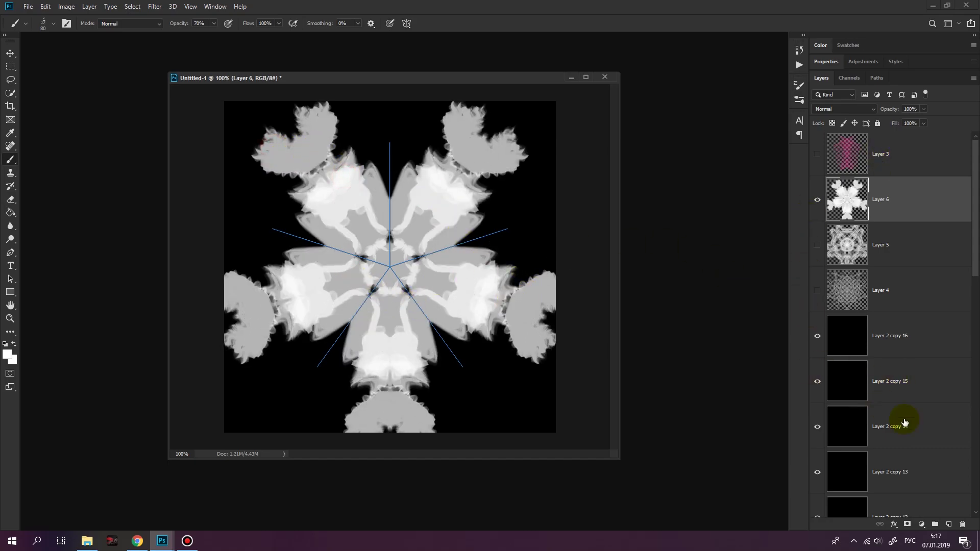
Add Layer 7 and set the foreground colour to magenta
{"action": "left_click", "coordinate": [949, 524]}
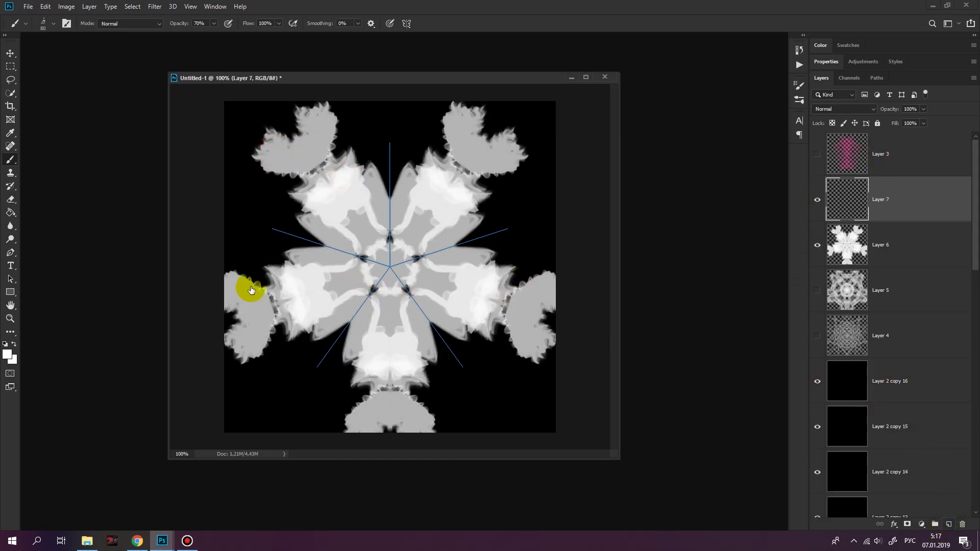
{"action": "left_click", "coordinate": [7, 354]}
{"action": "left_click", "coordinate": [714, 367]}
{"action": "key", "text": "Return"}
{"action": "key", "text": "b"}
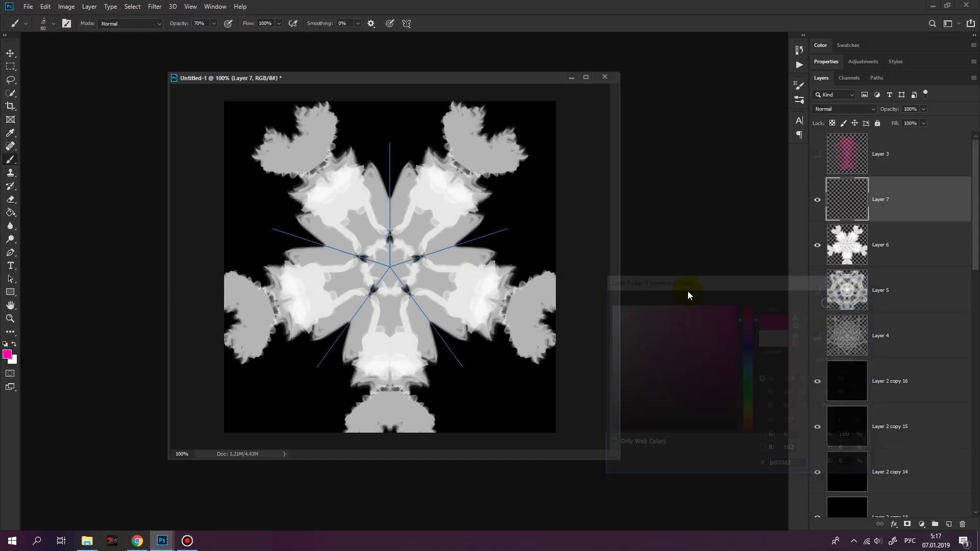
Set a hard 1 px brush, test pink strokes, then delete Layers 7 and 6
{"action": "left_click", "coordinate": [44, 23]}
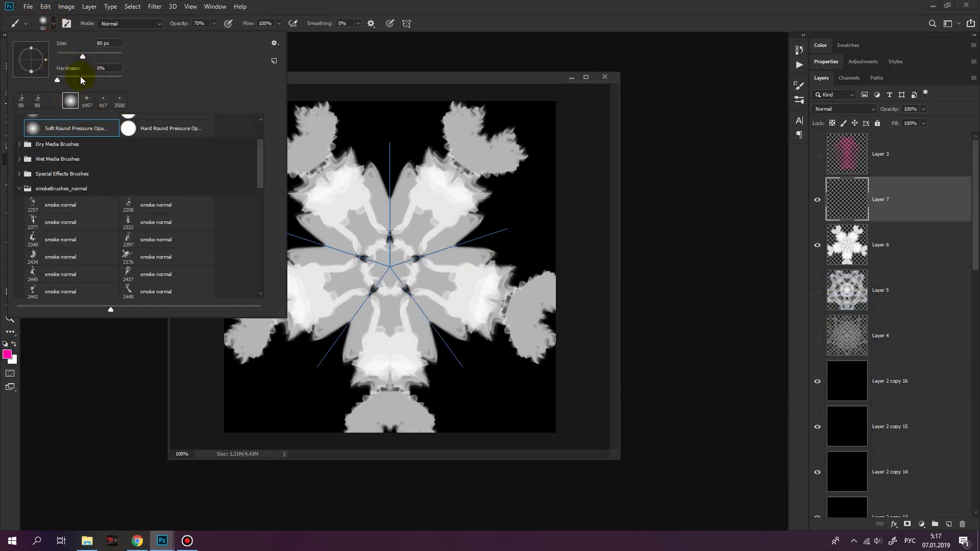
{"action": "mouse_move", "coordinate": [90, 67]}
{"action": "left_mouse_down"}
{"action": "mouse_move", "coordinate": [121, 80]}
{"action": "mouse_move", "coordinate": [59, 56]}
{"action": "mouse_move", "coordinate": [73, 61]}
{"action": "left_mouse_up"}
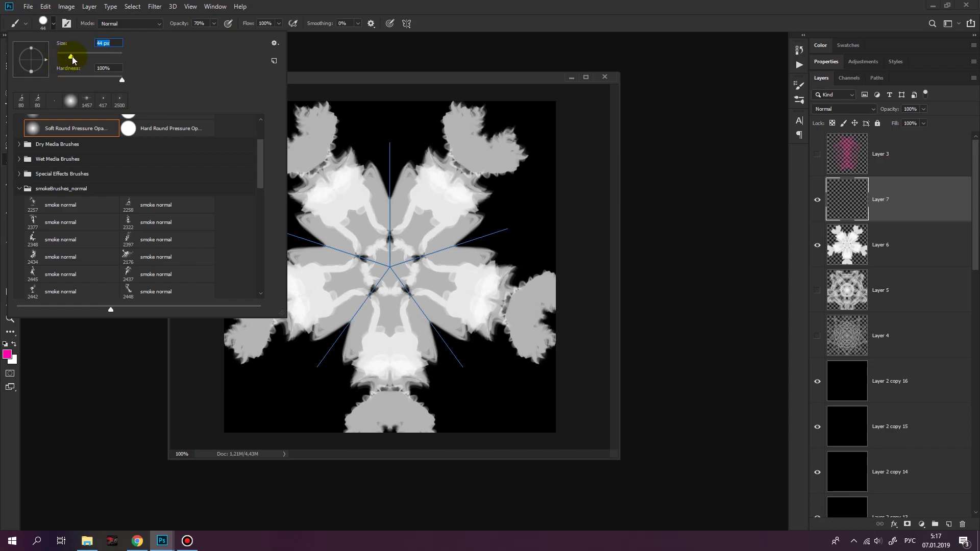
{"action": "type", "text": "1"}
{"action": "key", "text": "Return"}
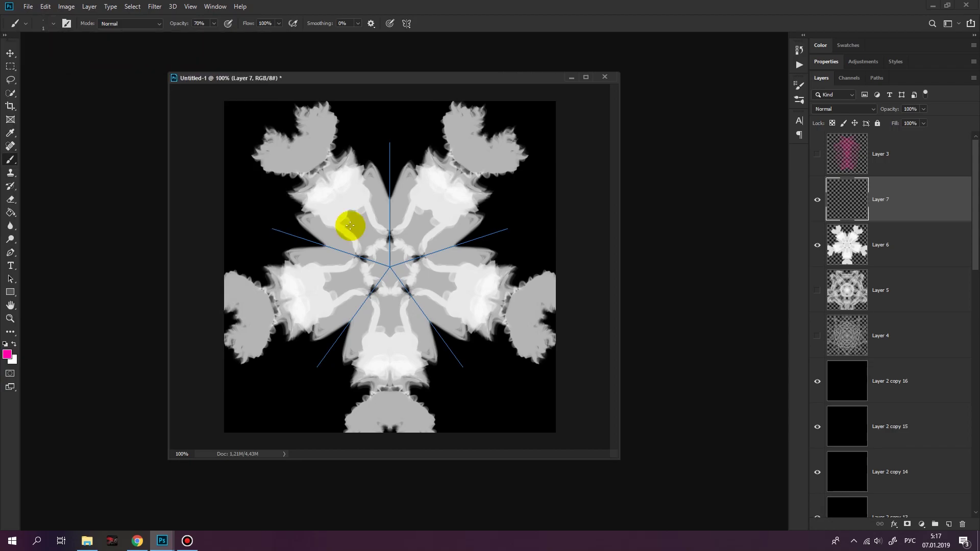
{"action": "mouse_move", "coordinate": [367, 249]}
{"action": "left_mouse_down"}
{"action": "mouse_move", "coordinate": [412, 251]}
{"action": "mouse_move", "coordinate": [381, 247]}
{"action": "mouse_move", "coordinate": [280, 144]}
{"action": "mouse_move", "coordinate": [376, 219]}
{"action": "mouse_move", "coordinate": [468, 313]}
{"action": "mouse_move", "coordinate": [614, 388]}
{"action": "left_mouse_up"}
{"action": "key", "text": "Delete"}
{"action": "key", "text": "Delete"}
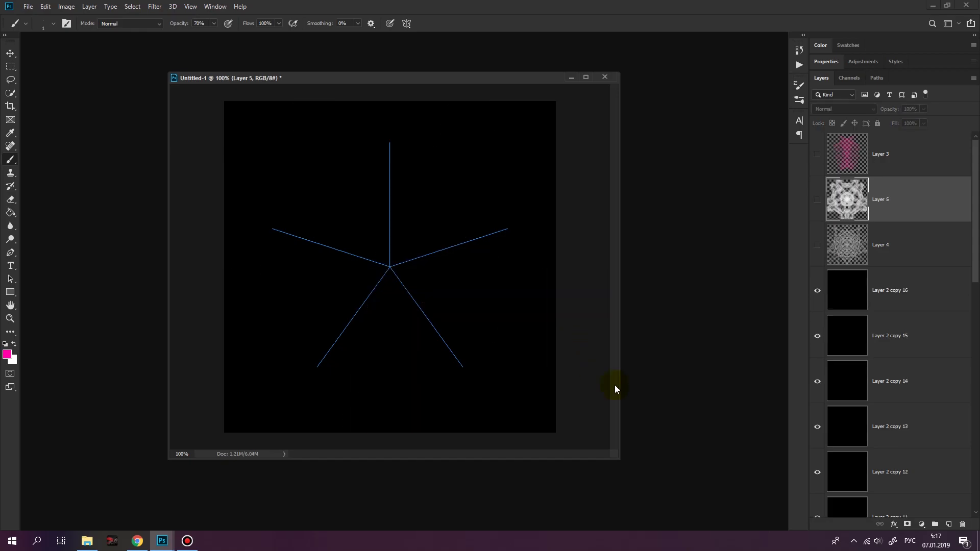
Add a new empty Layer 6 above the hidden smoky Layer 5
{"action": "left_click", "coordinate": [948, 524]}
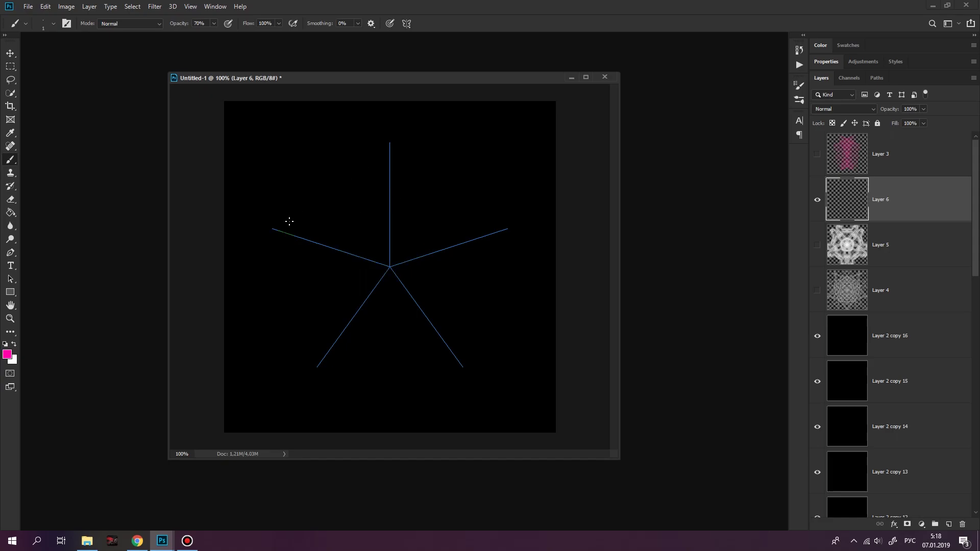
Draw magenta wavy and circular symmetric lines, then white lines over them
{"action": "mouse_move", "coordinate": [238, 118]}
{"action": "left_mouse_down"}
{"action": "mouse_move", "coordinate": [313, 147]}
{"action": "mouse_move", "coordinate": [354, 201]}
{"action": "mouse_move", "coordinate": [564, 271]}
{"action": "mouse_move", "coordinate": [463, 340]}
{"action": "left_mouse_up"}
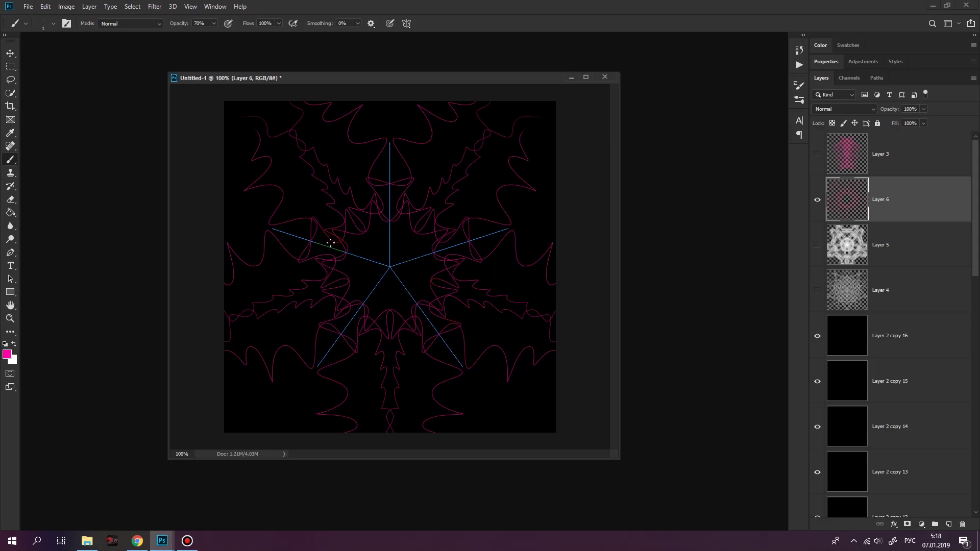
{"action": "mouse_move", "coordinate": [383, 254]}
{"action": "left_mouse_down"}
{"action": "mouse_move", "coordinate": [398, 285]}
{"action": "mouse_move", "coordinate": [570, 387]}
{"action": "left_mouse_up"}
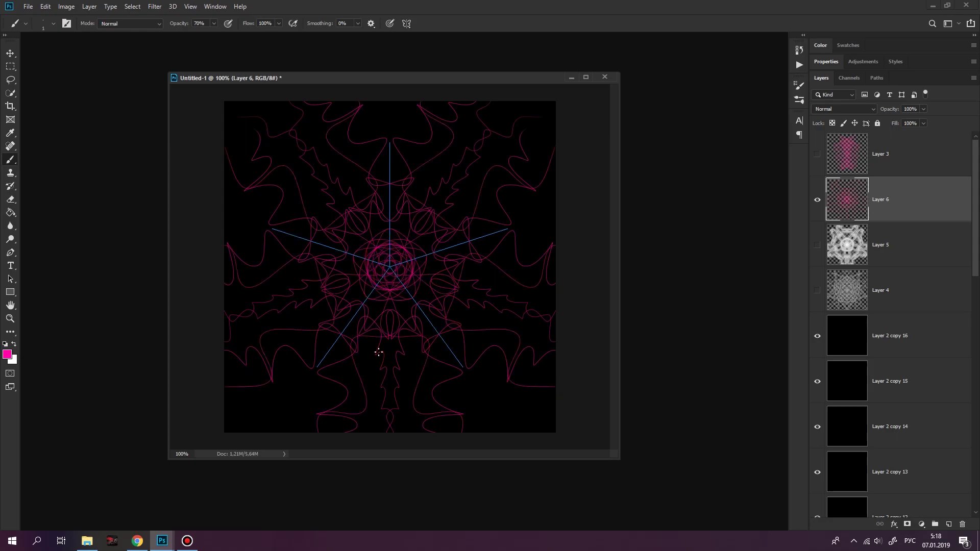
{"action": "left_click", "coordinate": [7, 354]}
{"action": "left_click", "coordinate": [608, 305]}
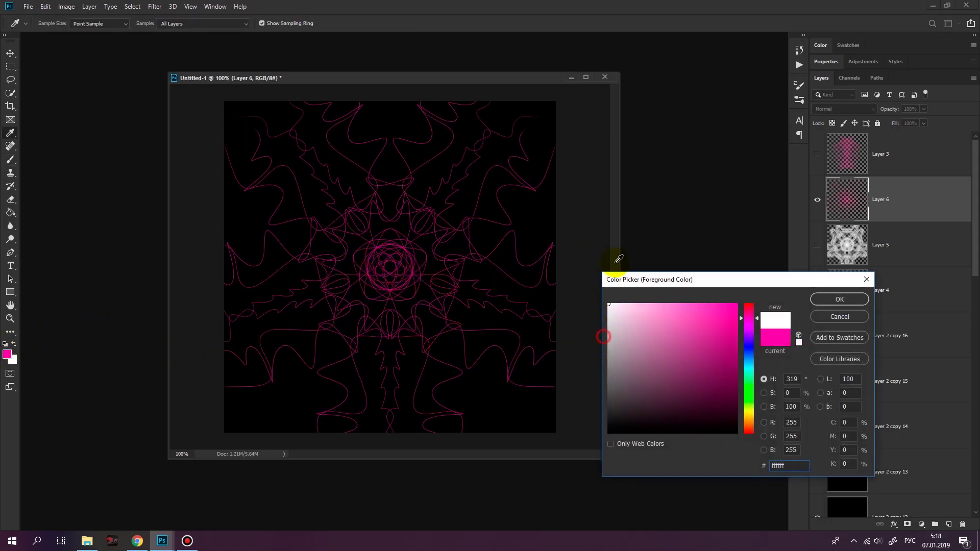
{"action": "left_click", "coordinate": [836, 305]}
{"action": "mouse_move", "coordinate": [394, 263]}
{"action": "left_mouse_down"}
{"action": "mouse_move", "coordinate": [267, 158]}
{"action": "mouse_move", "coordinate": [487, 308]}
{"action": "mouse_move", "coordinate": [475, 272]}
{"action": "left_mouse_up"}
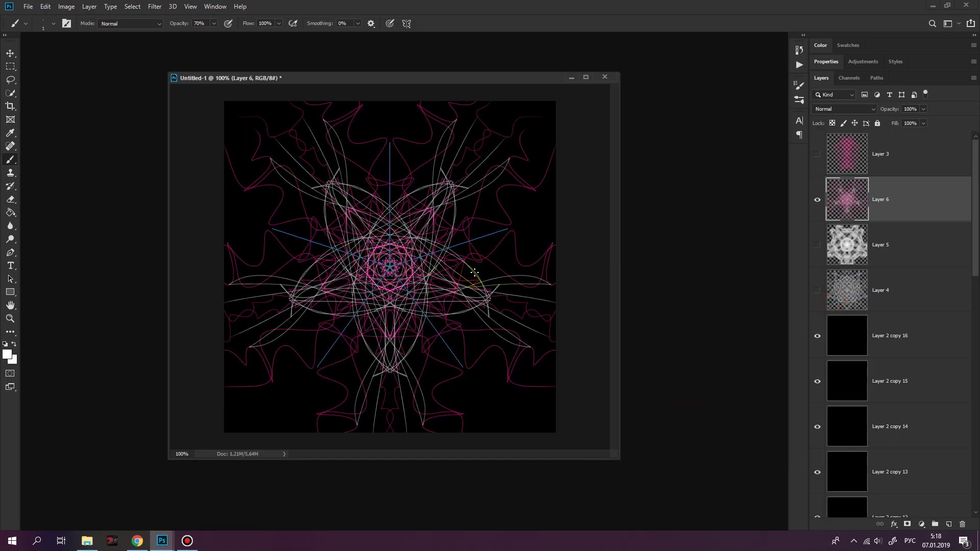
Give Layer 6 a pink Outer Glow layer style, then hide it
{"action": "double_click", "coordinate": [955, 212]}
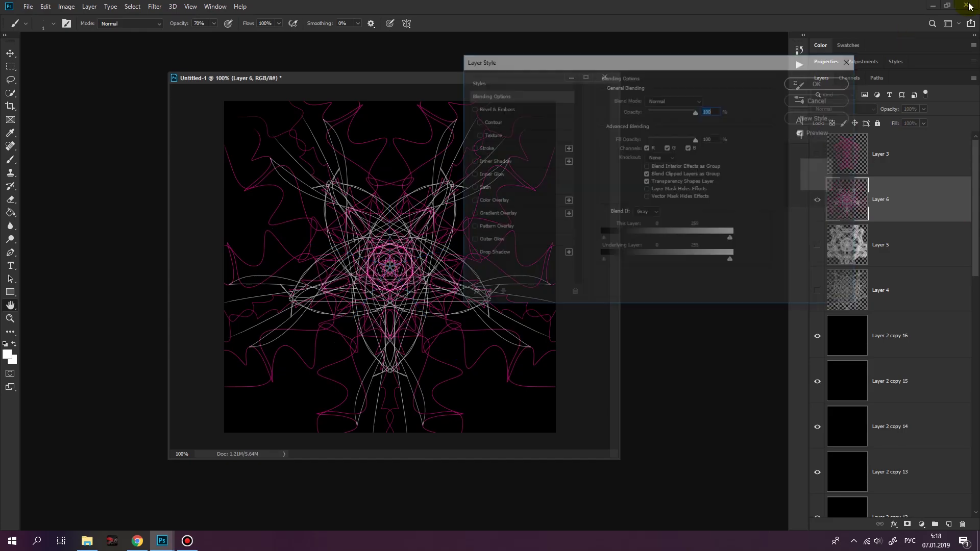
{"action": "left_click", "coordinate": [489, 241]}
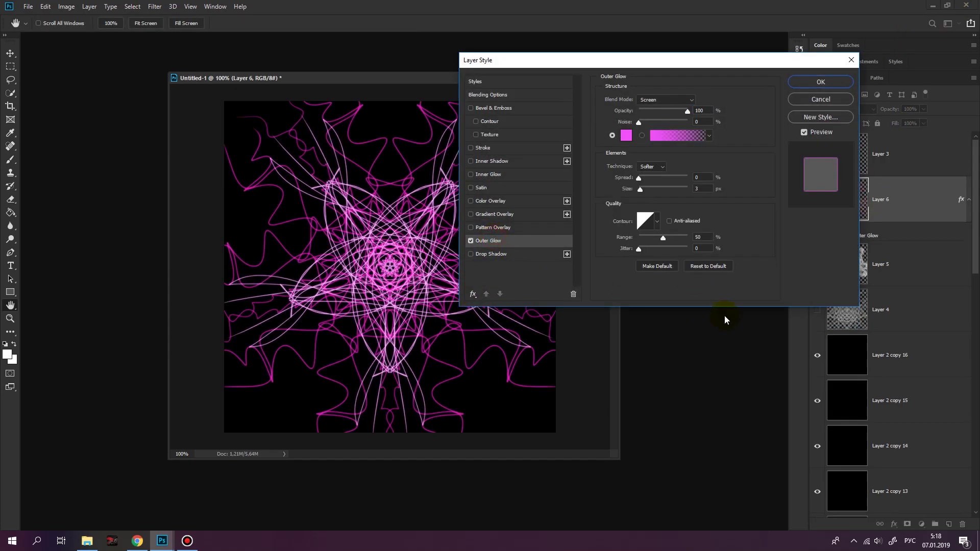
{"action": "left_click", "coordinate": [820, 82]}
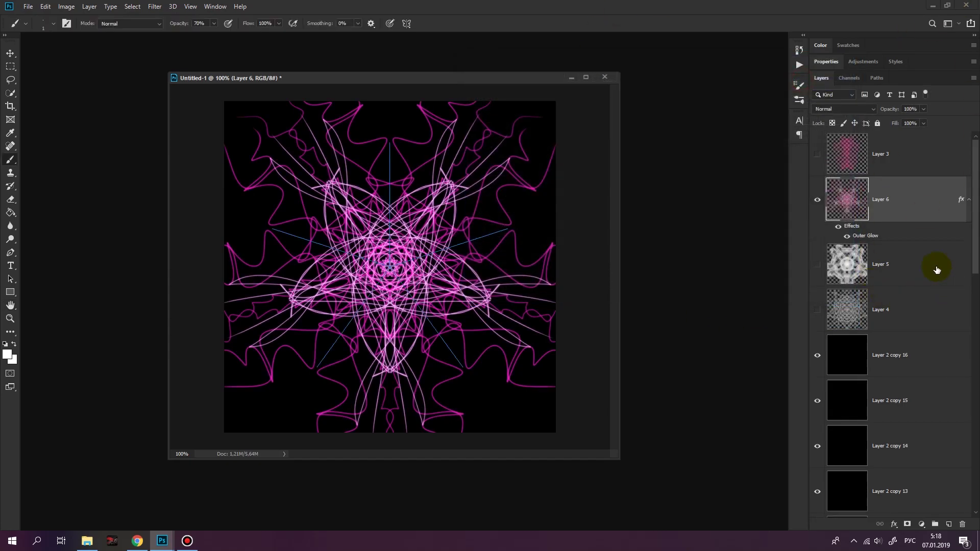
{"action": "left_click", "coordinate": [817, 200]}
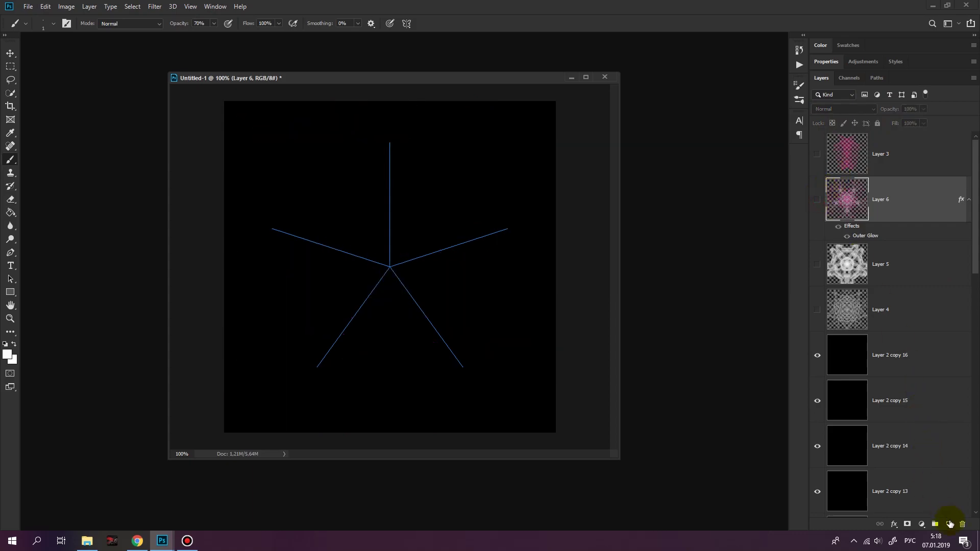
Add Layer 7 and draw thin white curls, spoke-tip arcs and large loops around the star
{"action": "left_click", "coordinate": [948, 524]}
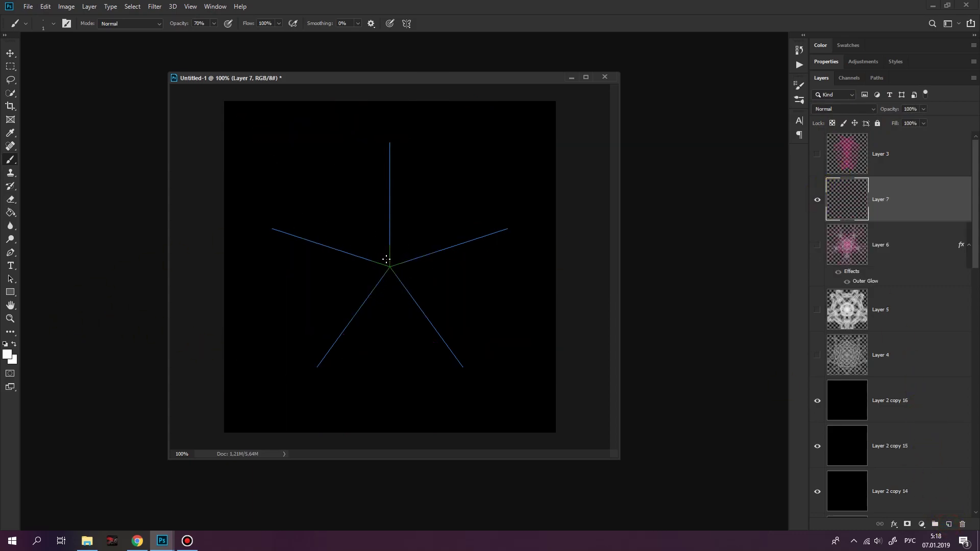
{"action": "mouse_move", "coordinate": [387, 258]}
{"action": "left_mouse_down"}
{"action": "mouse_move", "coordinate": [389, 266]}
{"action": "mouse_move", "coordinate": [401, 244]}
{"action": "mouse_move", "coordinate": [439, 240]}
{"action": "mouse_move", "coordinate": [406, 261]}
{"action": "left_mouse_up"}
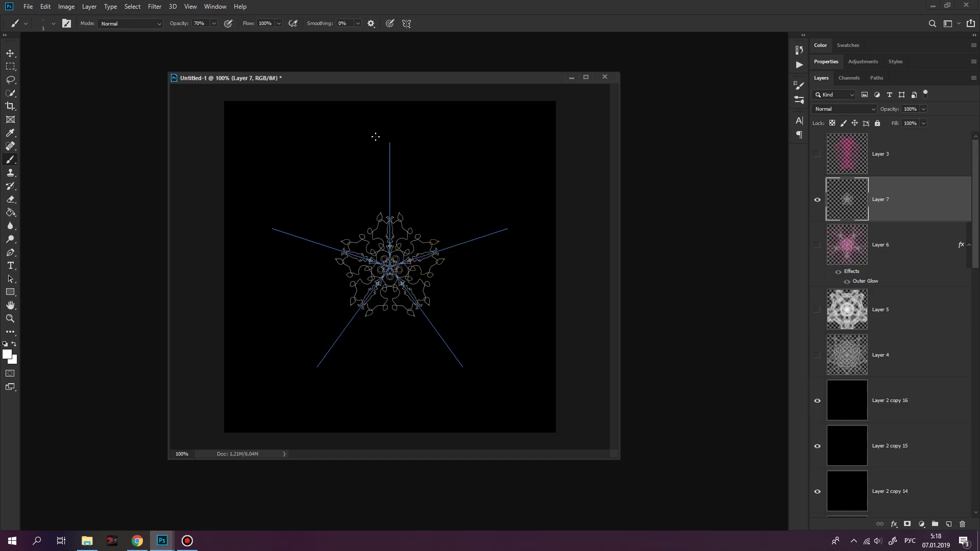
{"action": "mouse_move", "coordinate": [363, 223]}
{"action": "left_mouse_down"}
{"action": "mouse_move", "coordinate": [351, 193]}
{"action": "mouse_move", "coordinate": [367, 227]}
{"action": "left_mouse_up"}
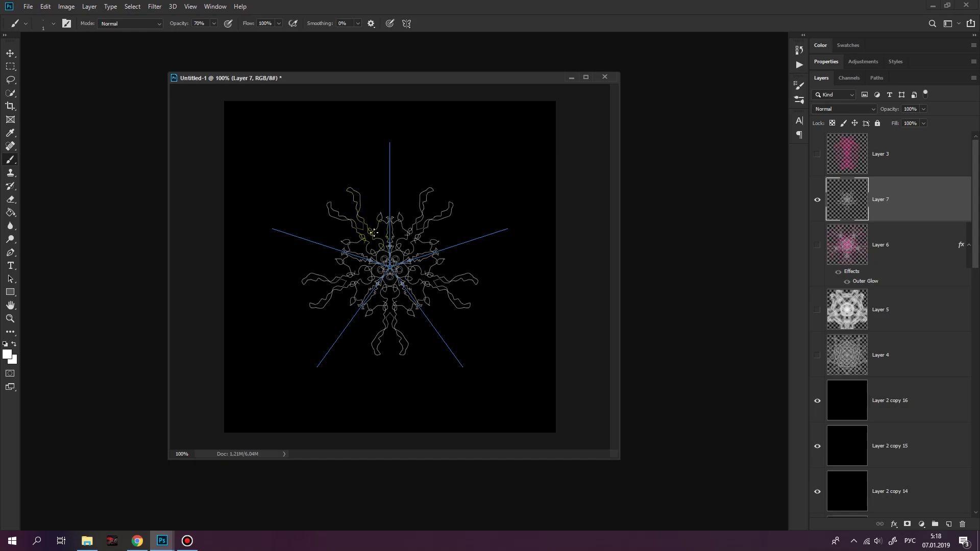
{"action": "mouse_move", "coordinate": [299, 216]}
{"action": "left_mouse_down"}
{"action": "mouse_move", "coordinate": [299, 242]}
{"action": "mouse_move", "coordinate": [346, 250]}
{"action": "mouse_move", "coordinate": [303, 243]}
{"action": "left_mouse_up"}
{"action": "left_click_drag", "start_coordinate": [337, 196], "coordinate": [370, 230]}
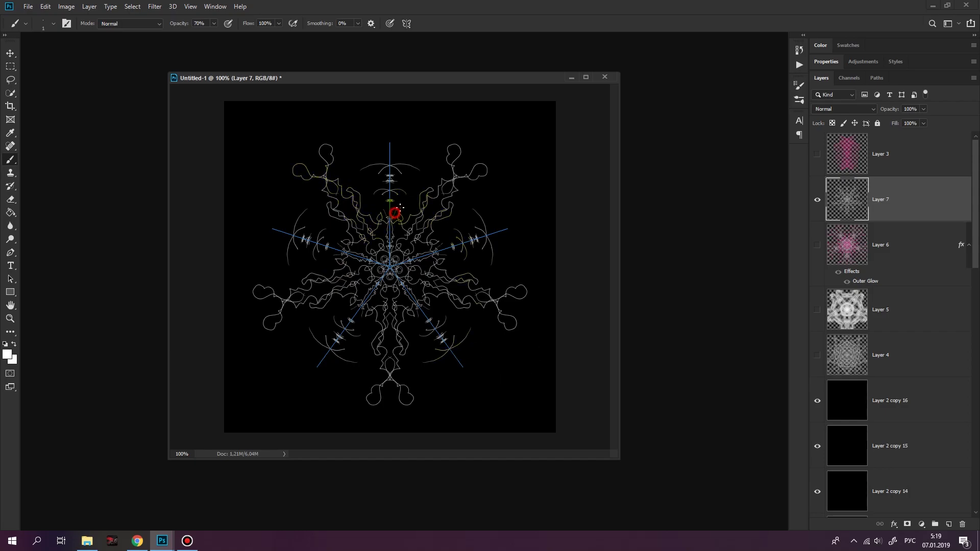
{"action": "left_click_drag", "start_coordinate": [411, 189], "coordinate": [390, 152]}
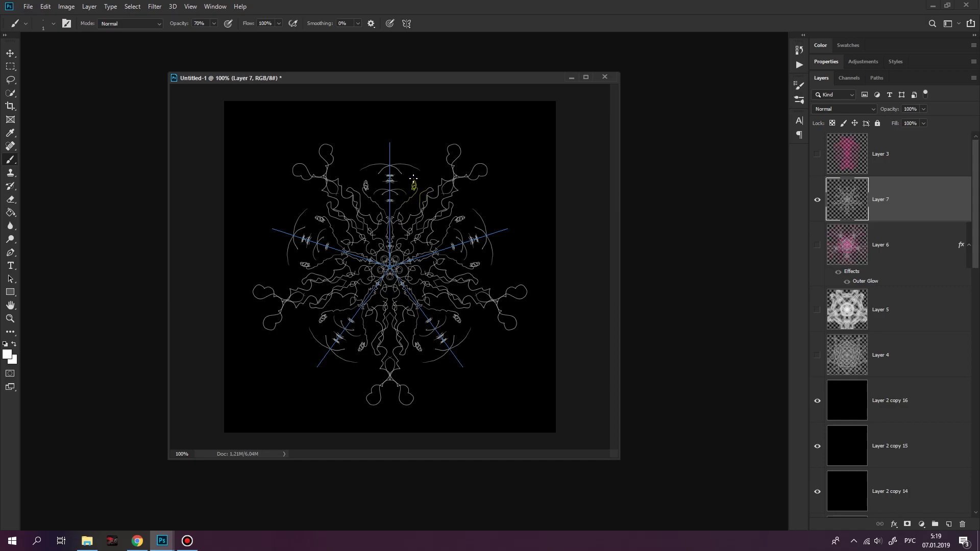